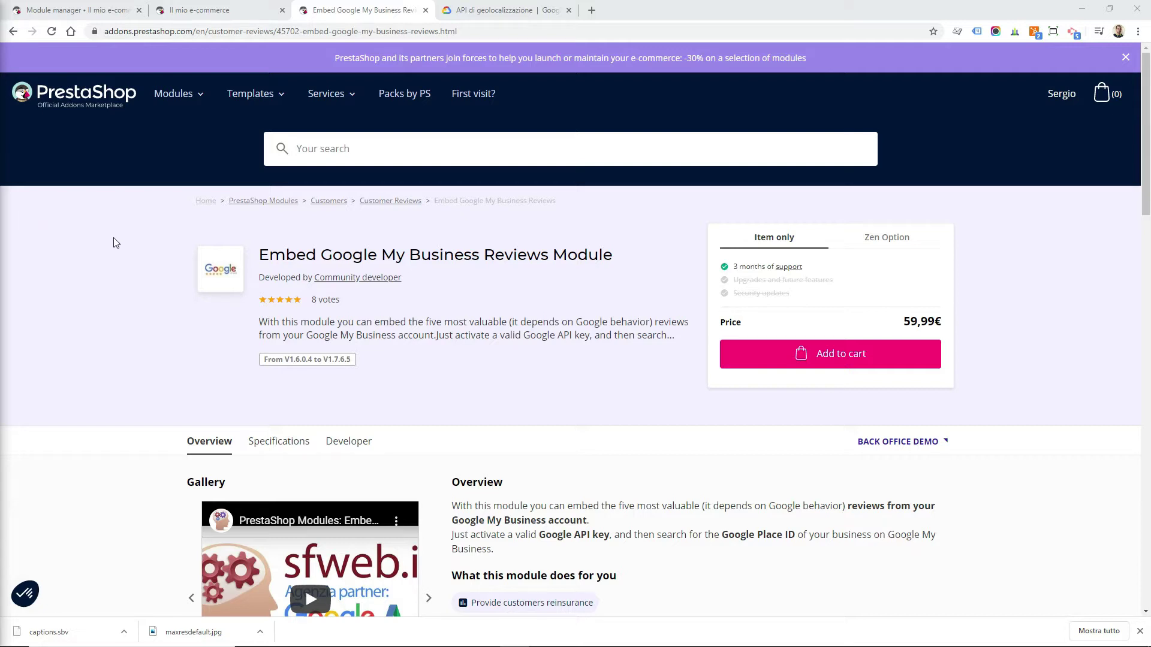
# Step: Leave the Addons listing for the back-office Module manager browser tab
pyautogui.click(115, 7)
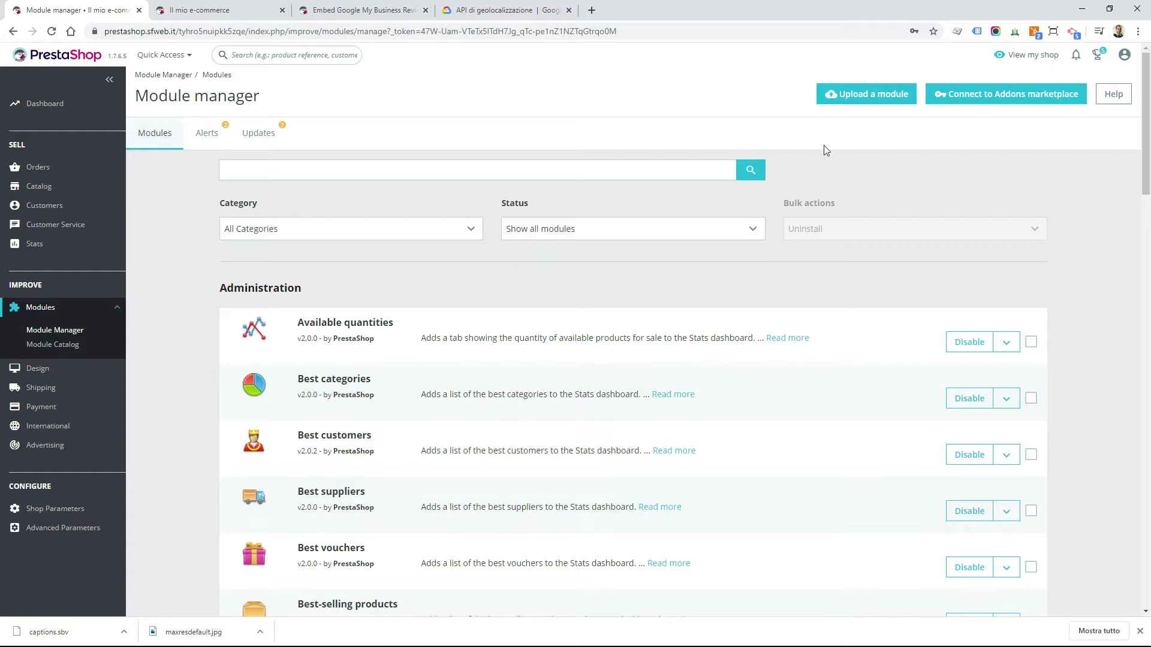
# Step: Upload the downloaded Embed Google My Business Reviews zip and open its Configure page
pyautogui.click(857, 95)
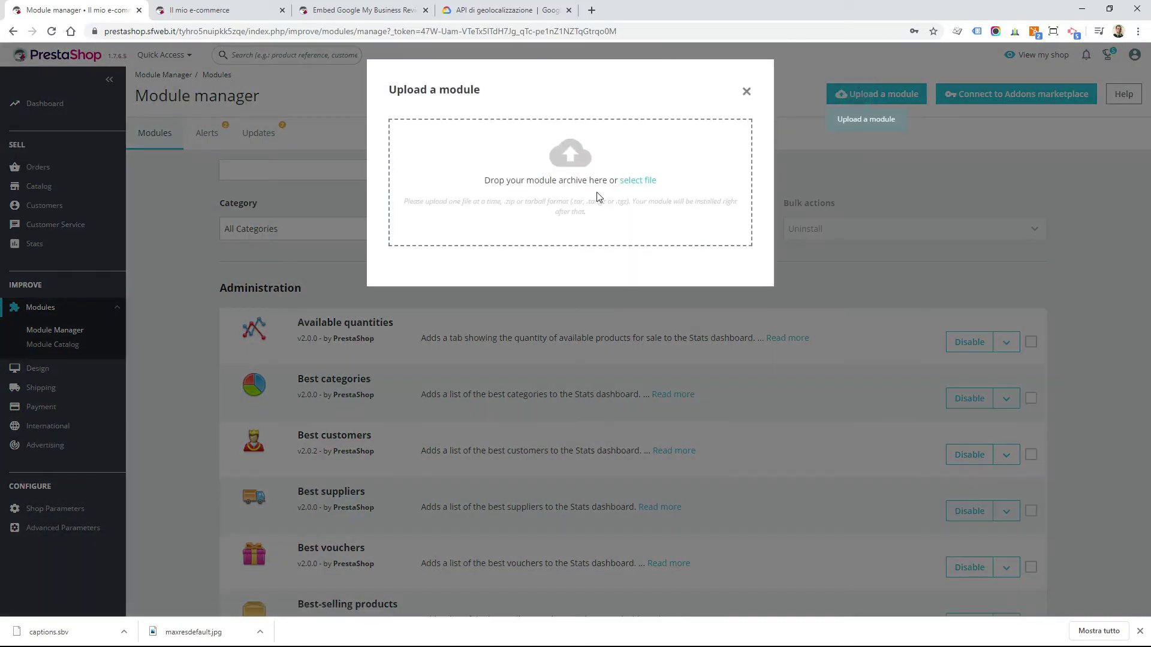
pyautogui.click(639, 183)
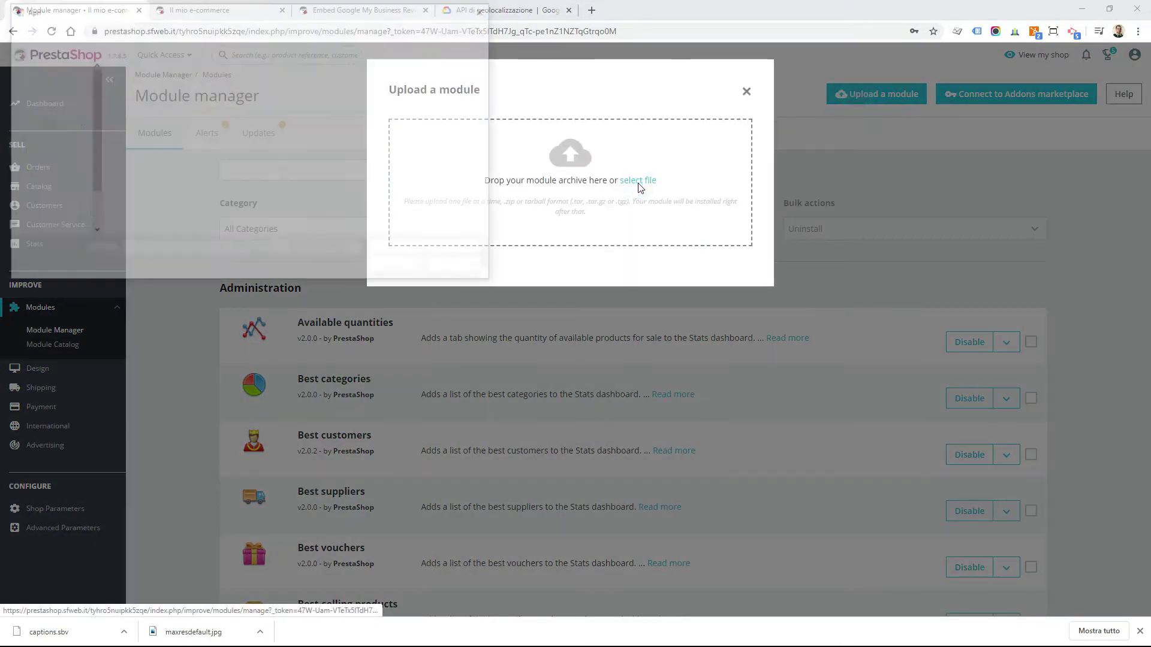
pyautogui.doubleClick(217, 100)
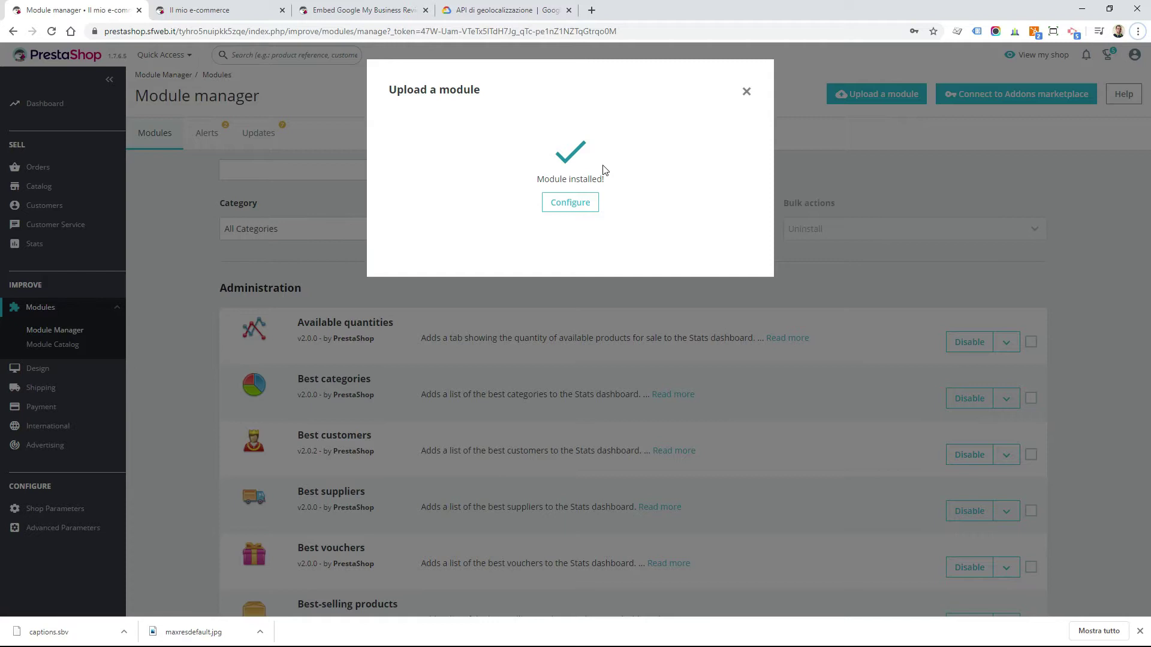
pyautogui.click(584, 204)
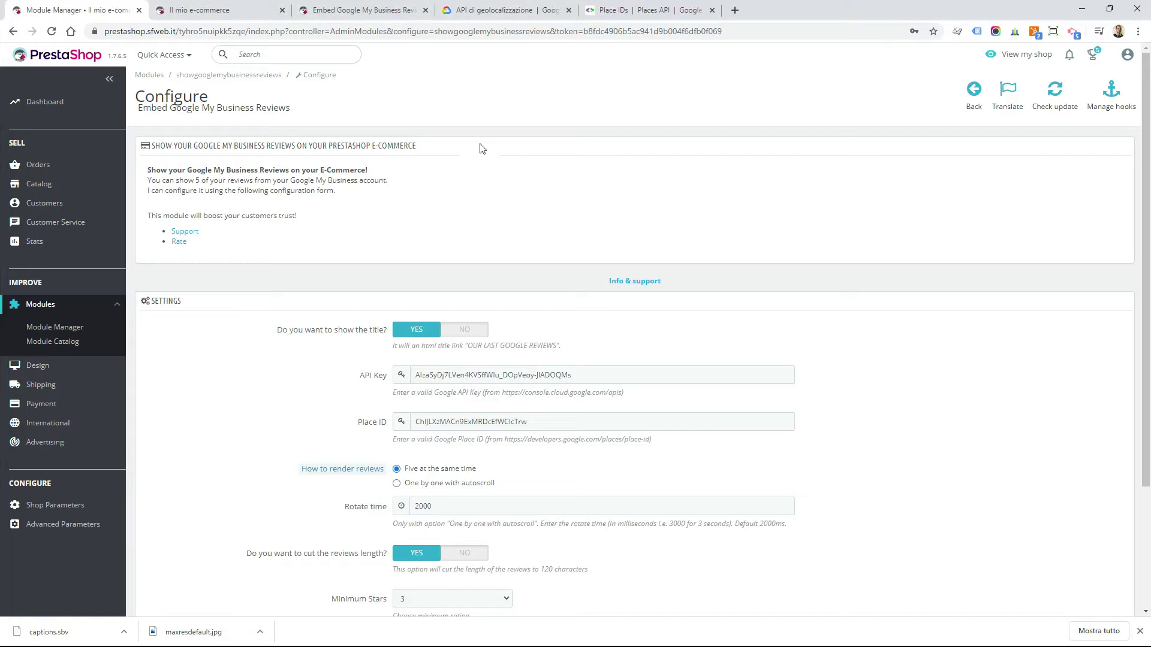
# Step: Move from the loaded module settings to the 'API di geolocalizzazione' Google Maps Platform tab
pyautogui.click(486, 15)
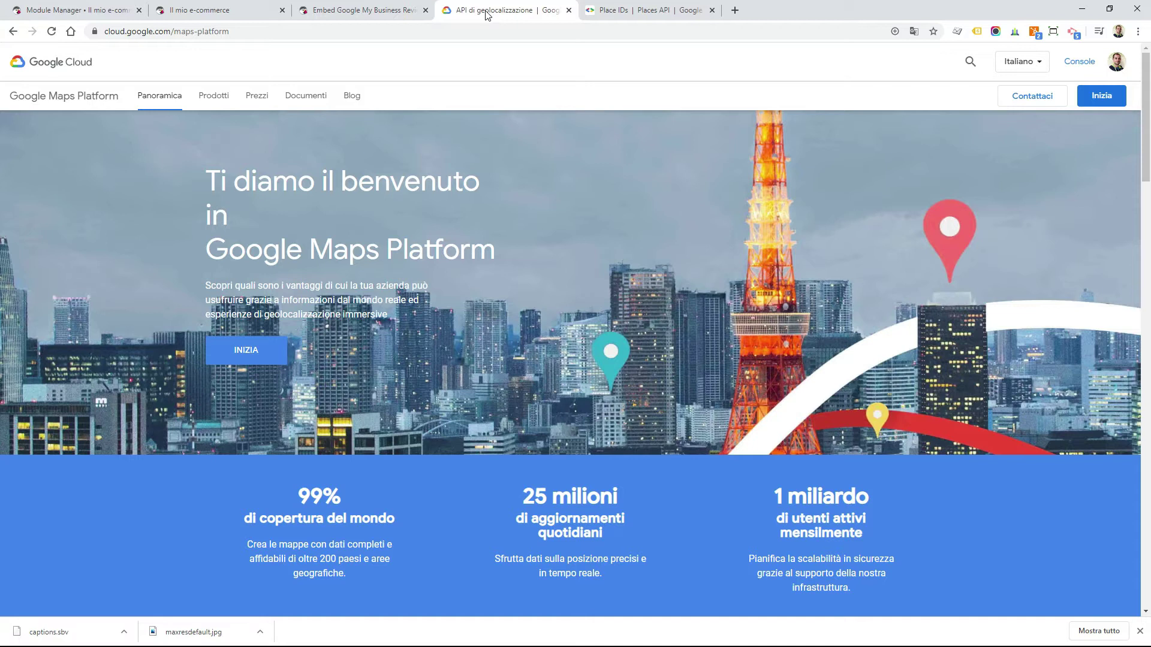
# Step: Look up 'sfweb' in the Place ID finder and copy SFWEB - Web Agency's Place ID
pyautogui.click(88, 15)
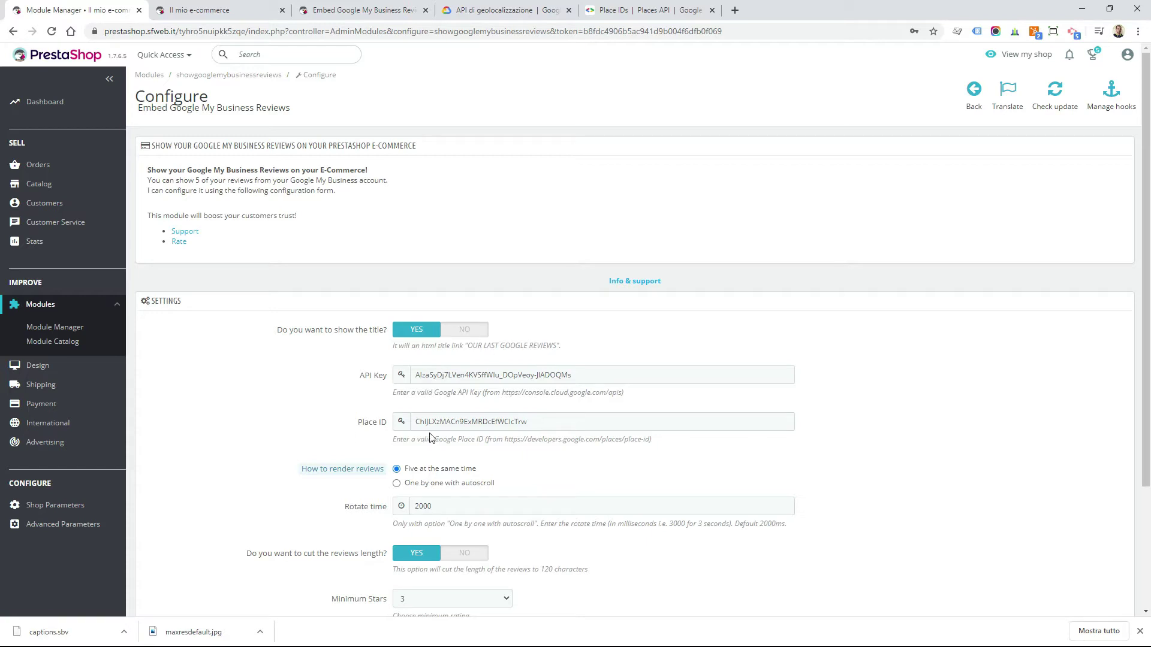
pyautogui.click(625, 13)
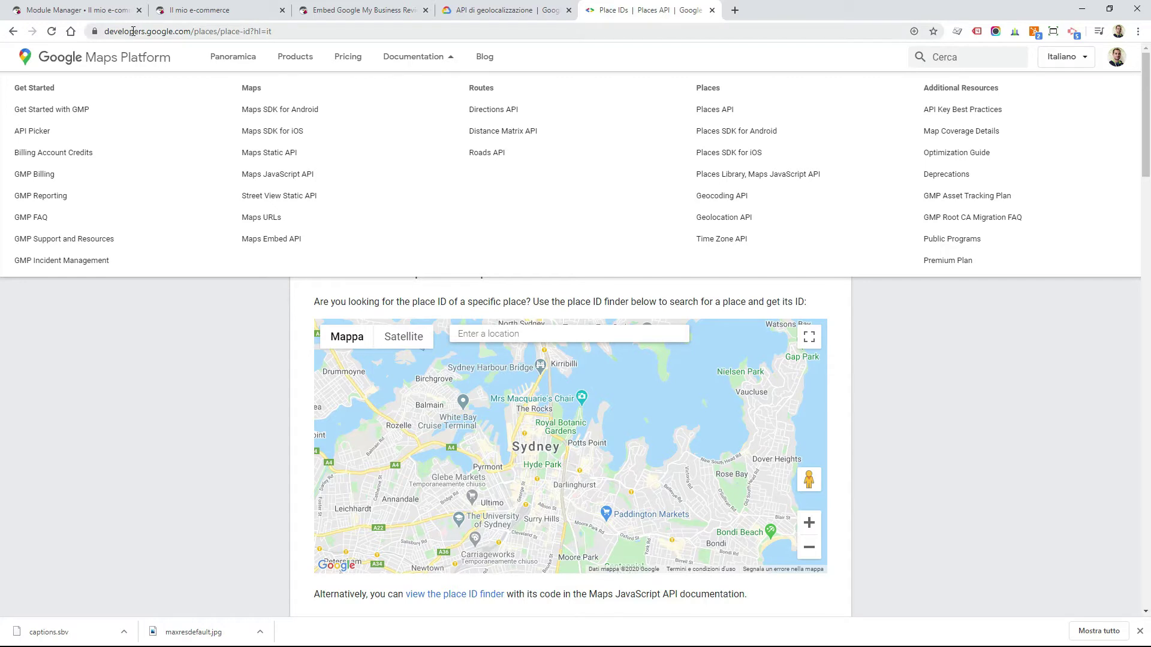
pyautogui.click(167, 423)
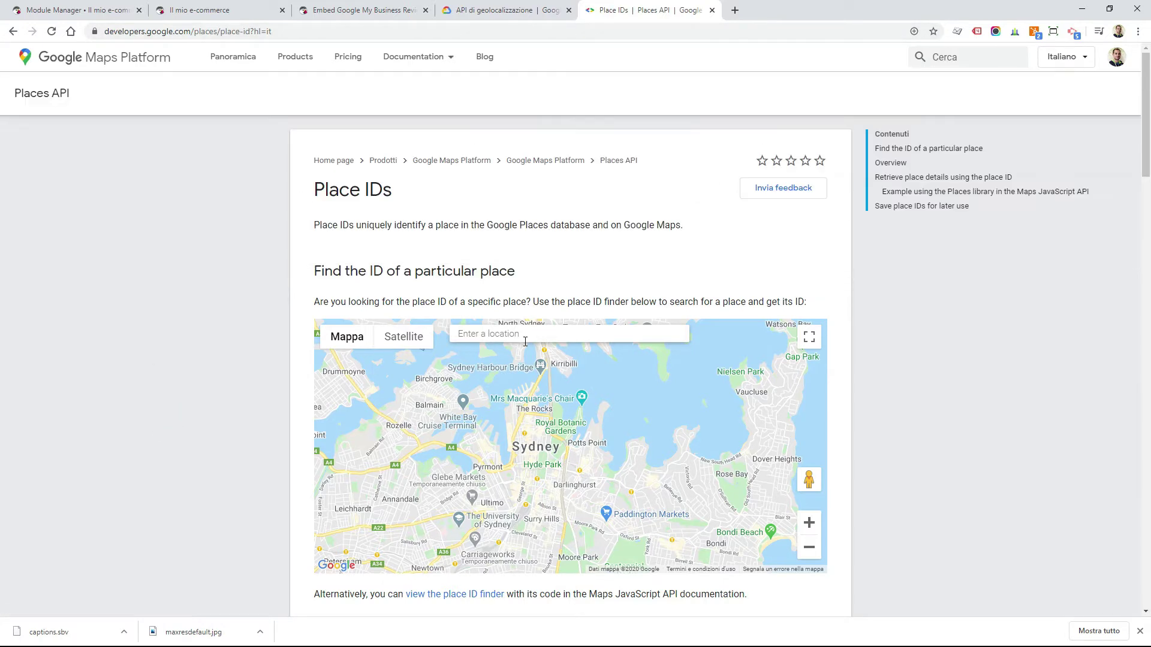
pyautogui.click(525, 341)
pyautogui.write('sfweb')
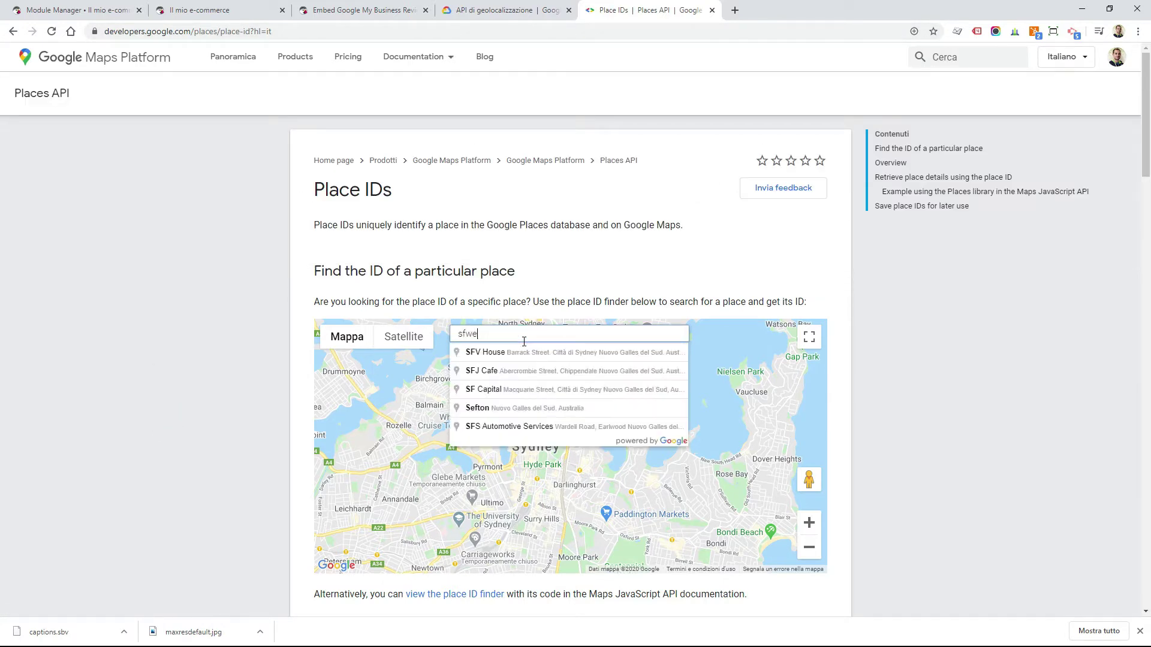
pyautogui.click(556, 358)
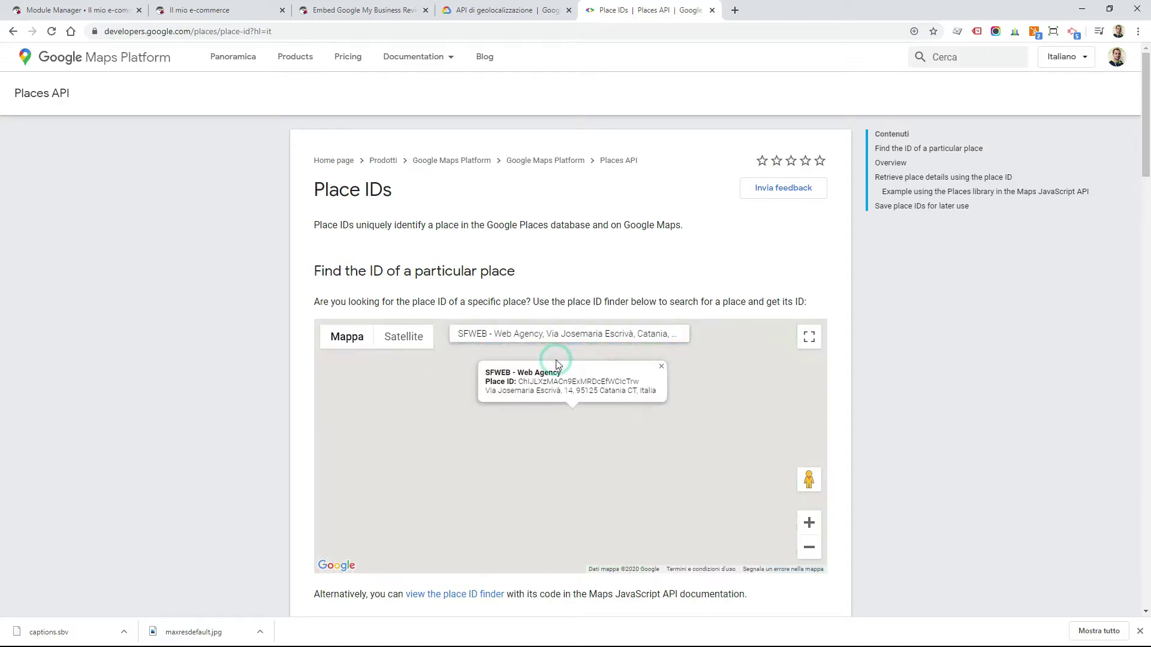
pyautogui.doubleClick(546, 382)
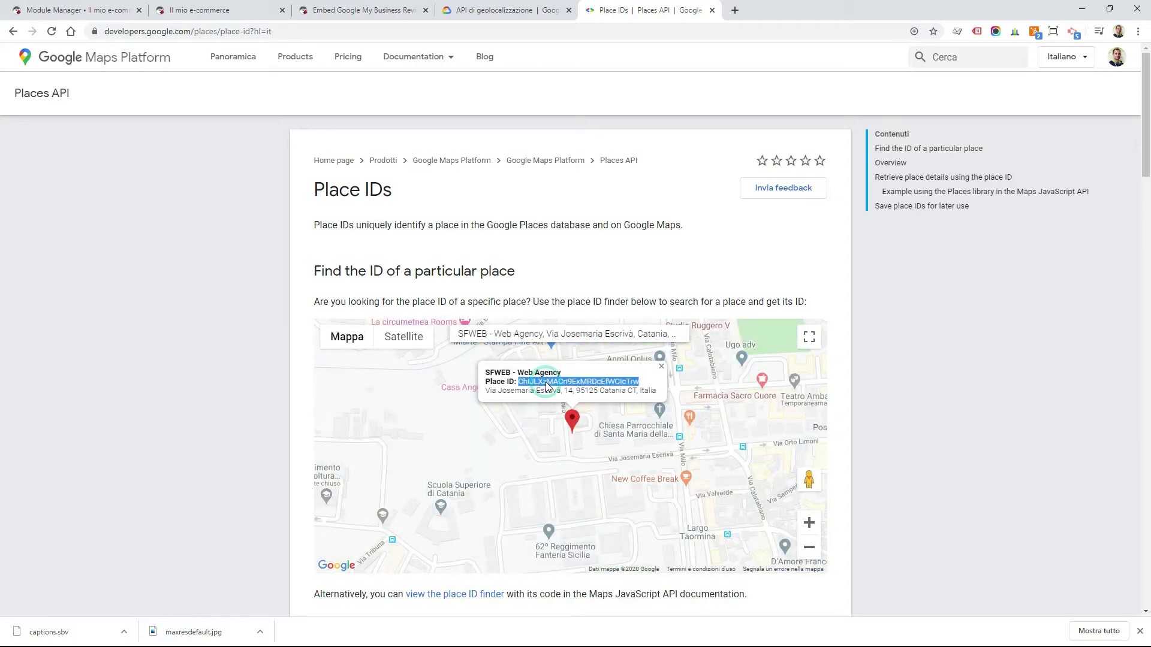
pyautogui.click(72, 10)
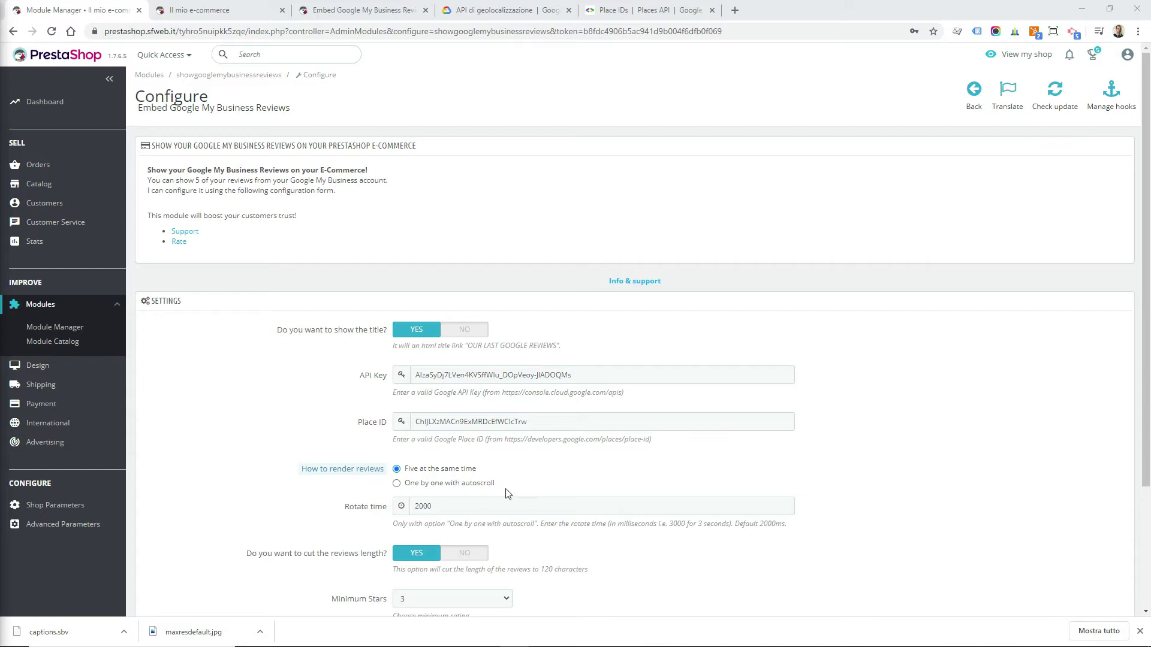
# Step: Choose 'One by one with autoscroll', keep Minimum Stars at 3, and save the settings
pyautogui.click(484, 487)
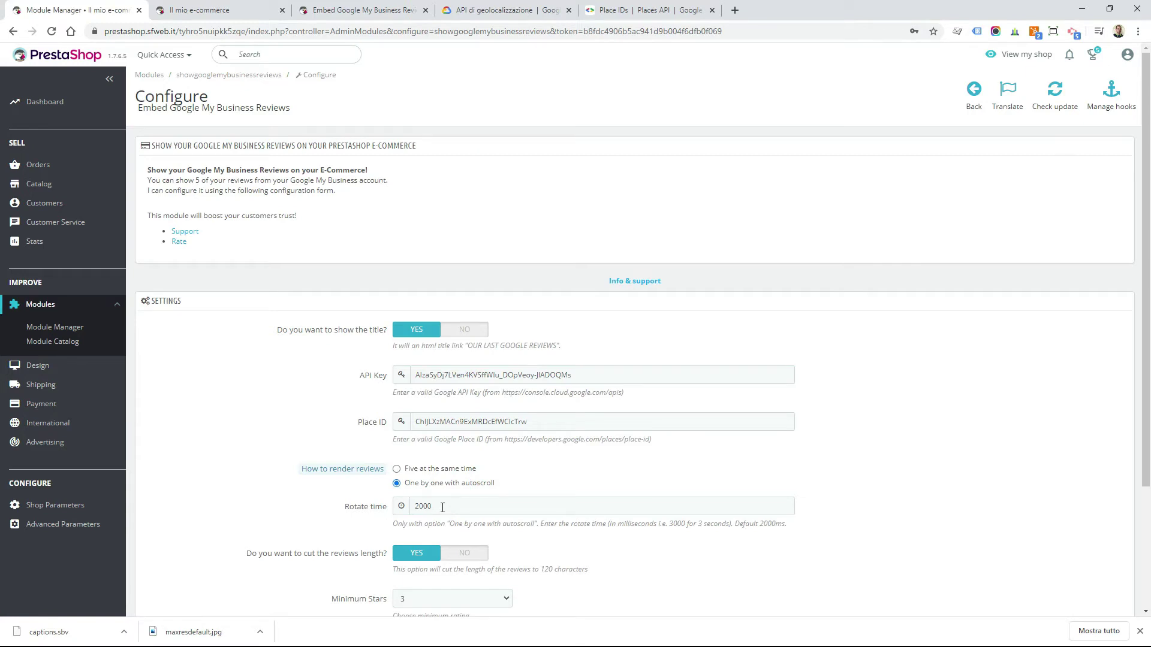
pyautogui.scroll(-2, 443, 507)
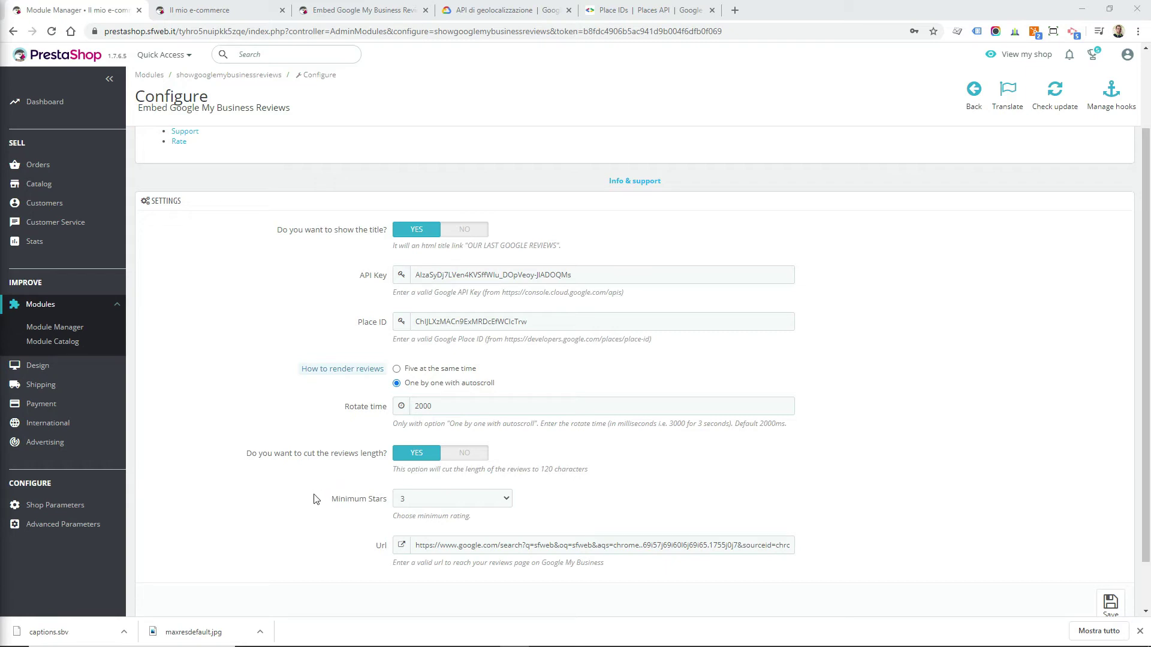
pyautogui.click(444, 504)
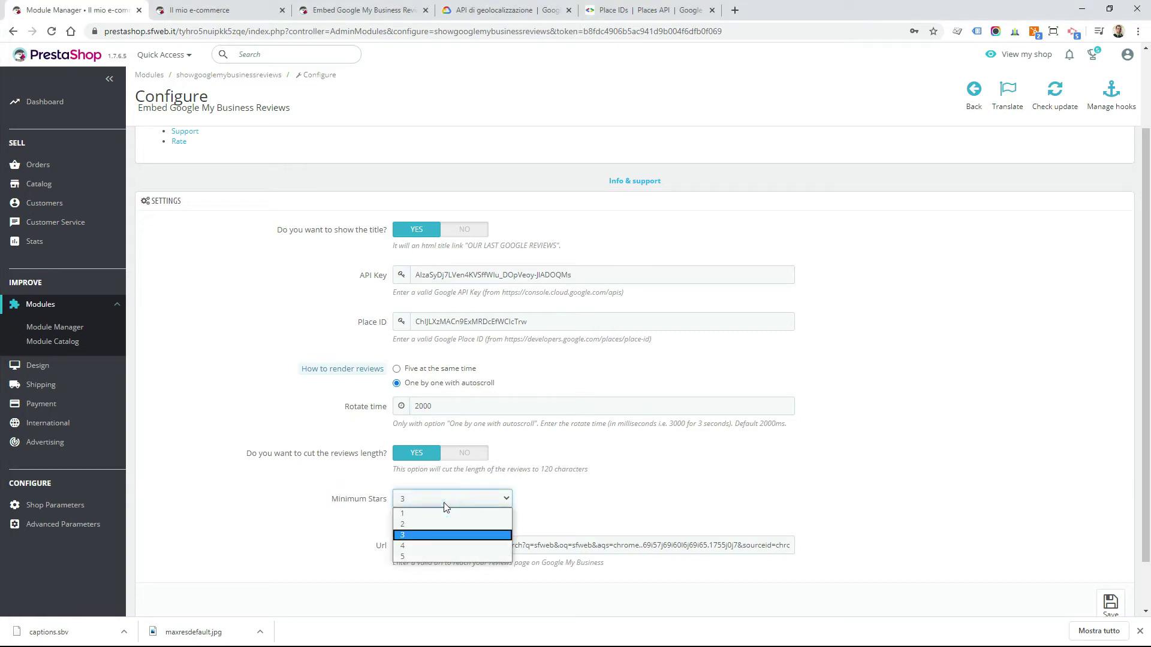
pyautogui.click(444, 503)
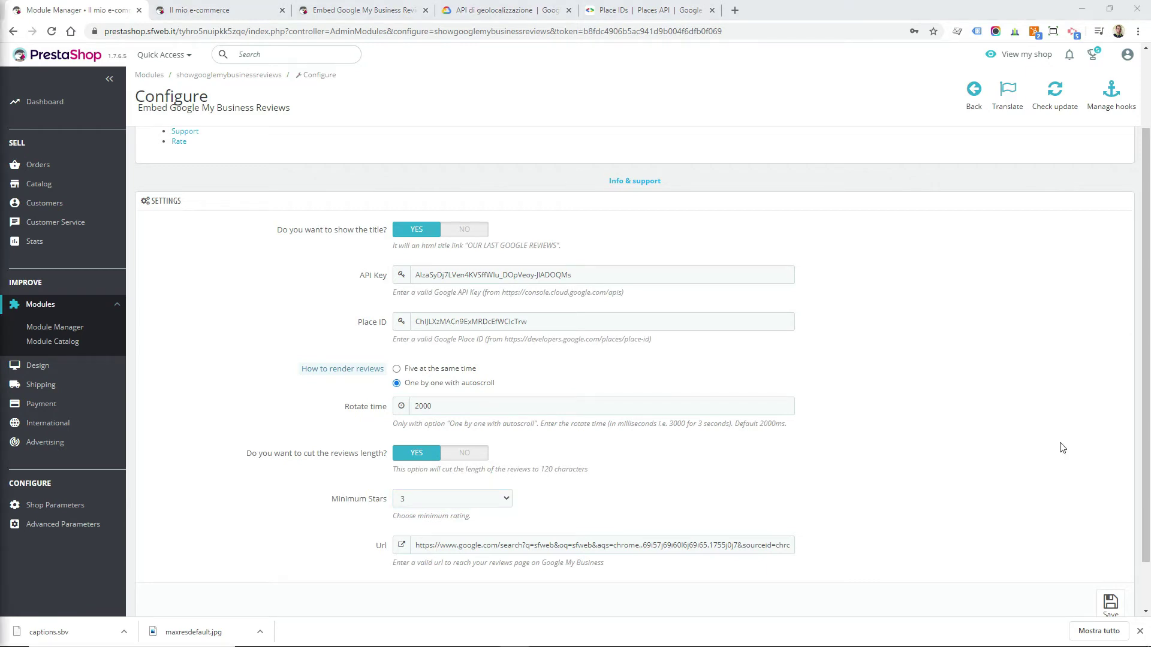
pyautogui.click(1110, 603)
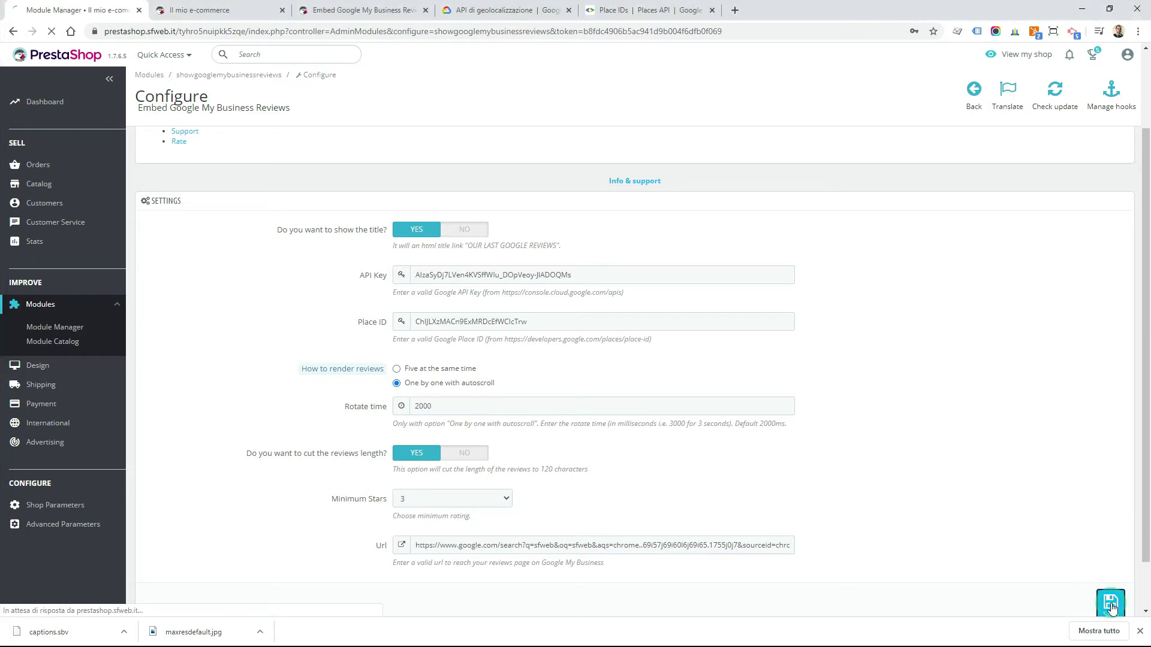
# Step: Reload the storefront home page and scroll through it to find the Google reviews block
pyautogui.click(171, 12)
pyautogui.rightClick(132, 195)
pyautogui.click(173, 233)
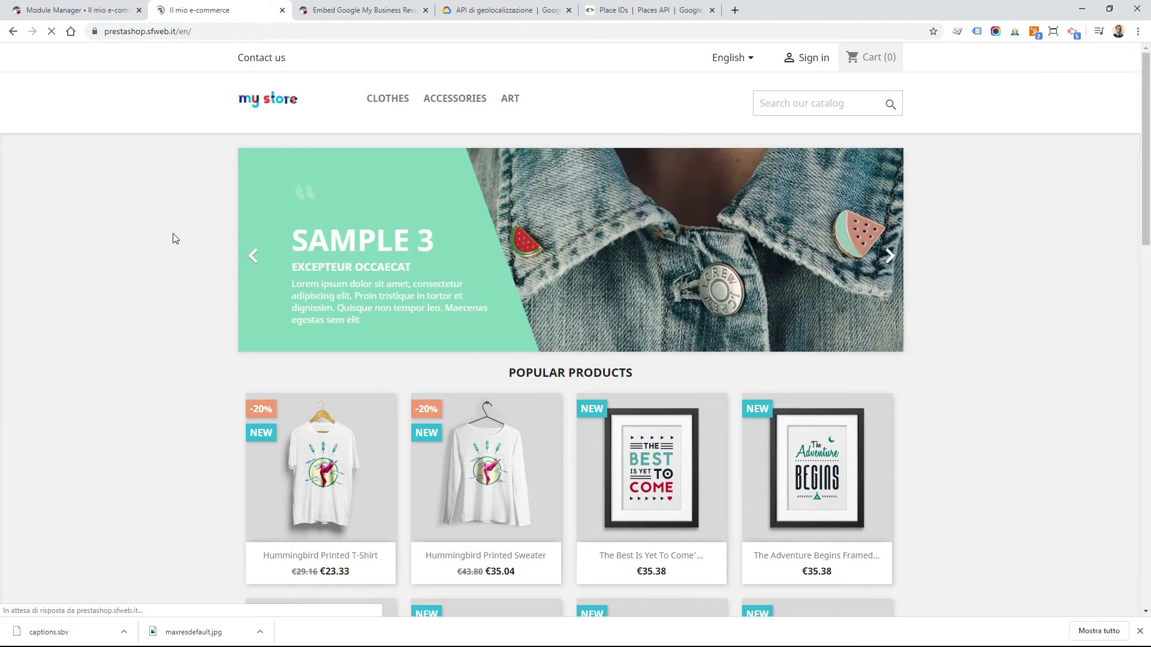
pyautogui.scroll(-10, 173, 236)
pyautogui.scroll(-6, 173, 226)
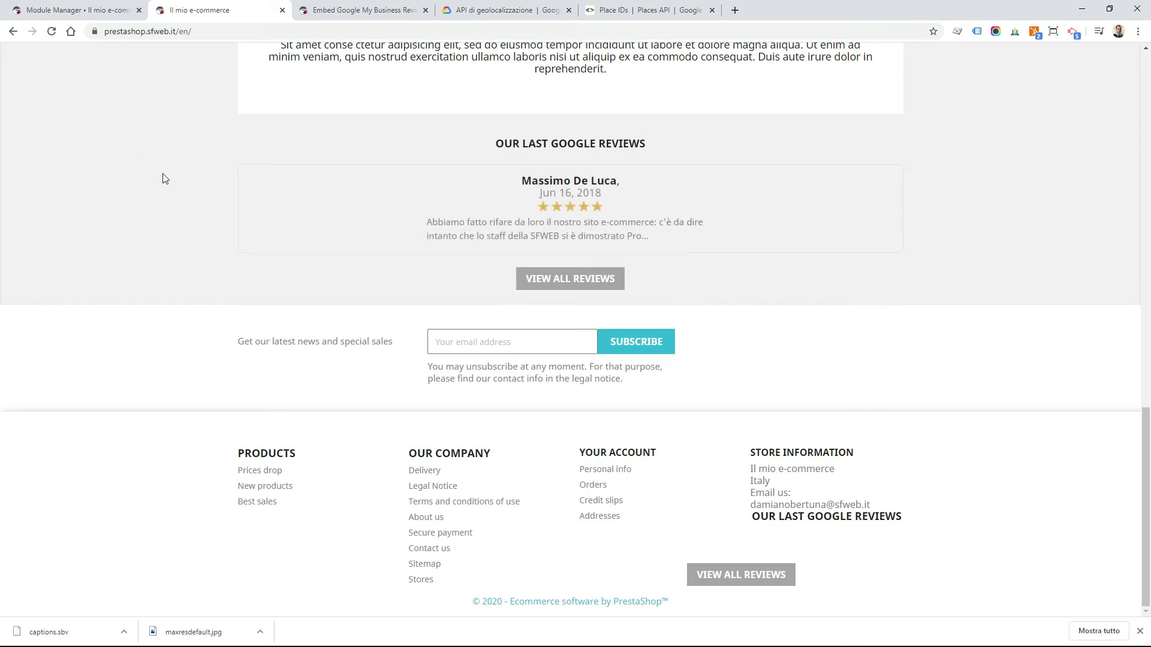
pyautogui.scroll(4, 558, 206)
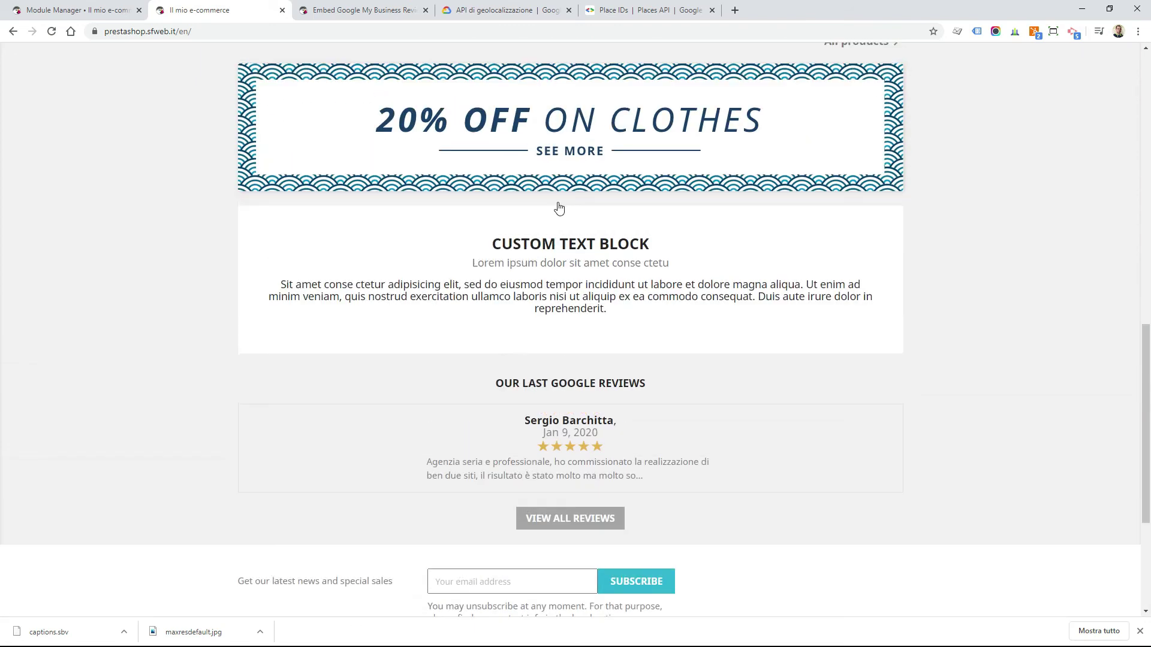
pyautogui.scroll(13, 558, 208)
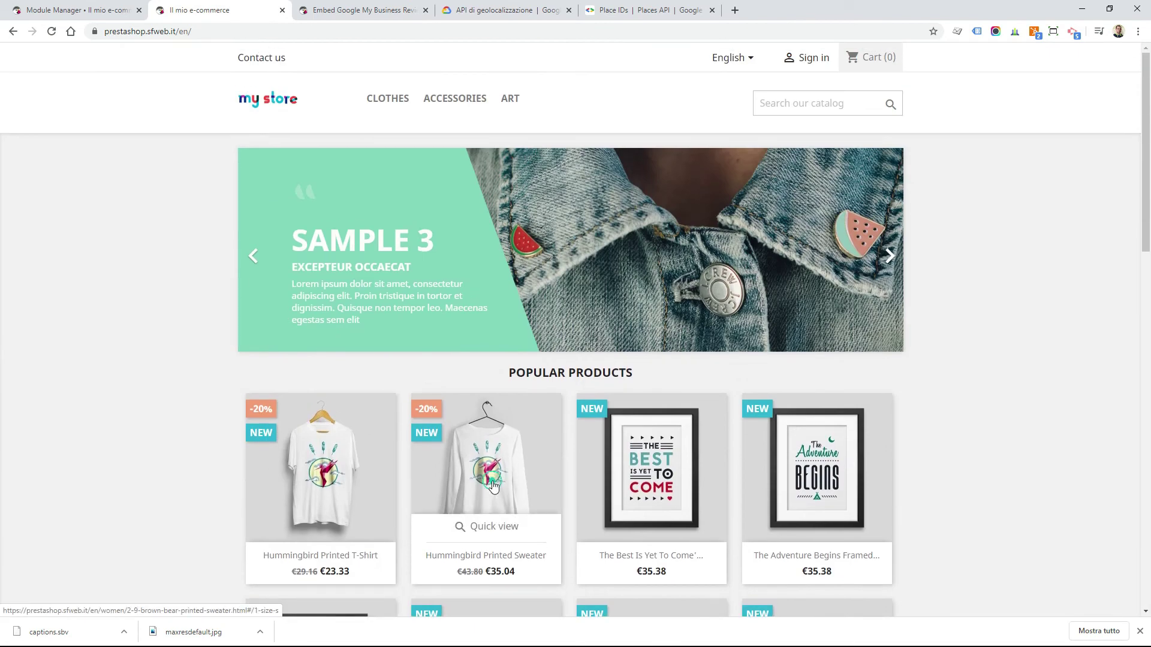
# Step: Check the reviews block on the Hummingbird Printed Sweater and Clothes pages, then return home
pyautogui.click(492, 485)
pyautogui.scroll(-3, 129, 425)
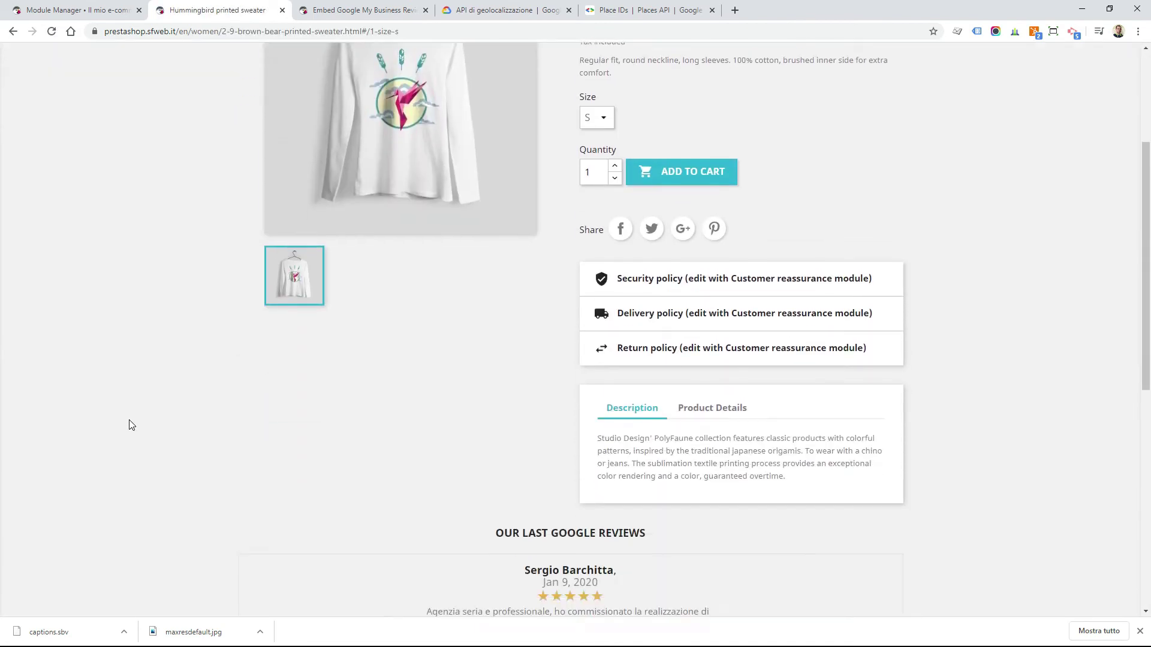
pyautogui.scroll(-5, 130, 424)
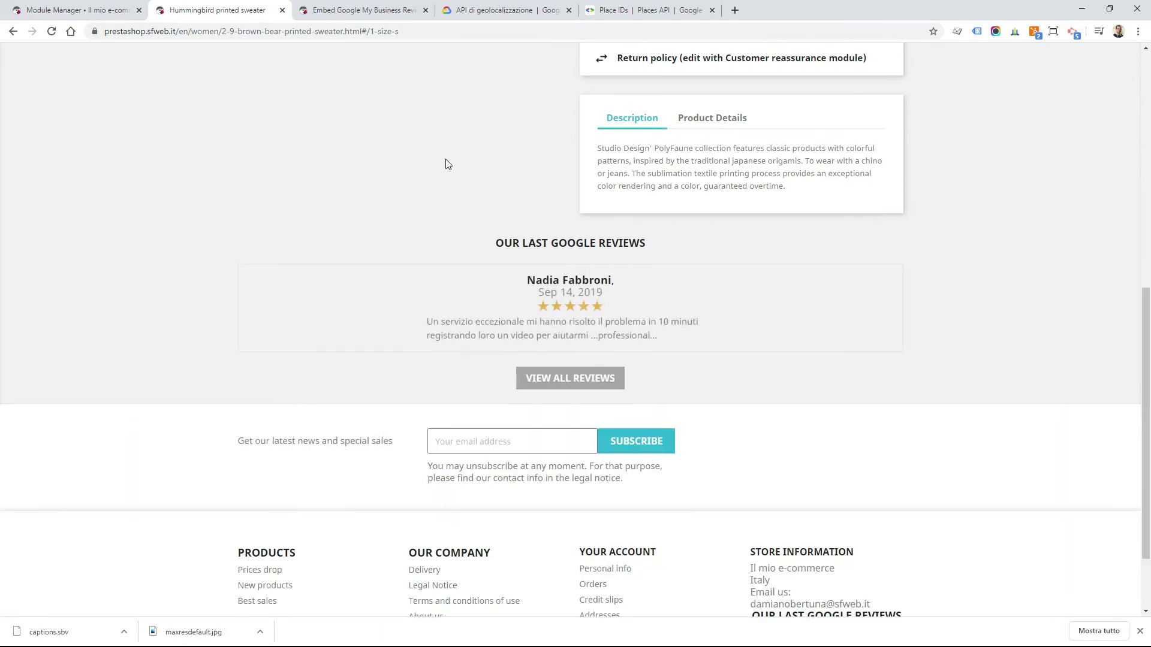
pyautogui.scroll(7, 445, 163)
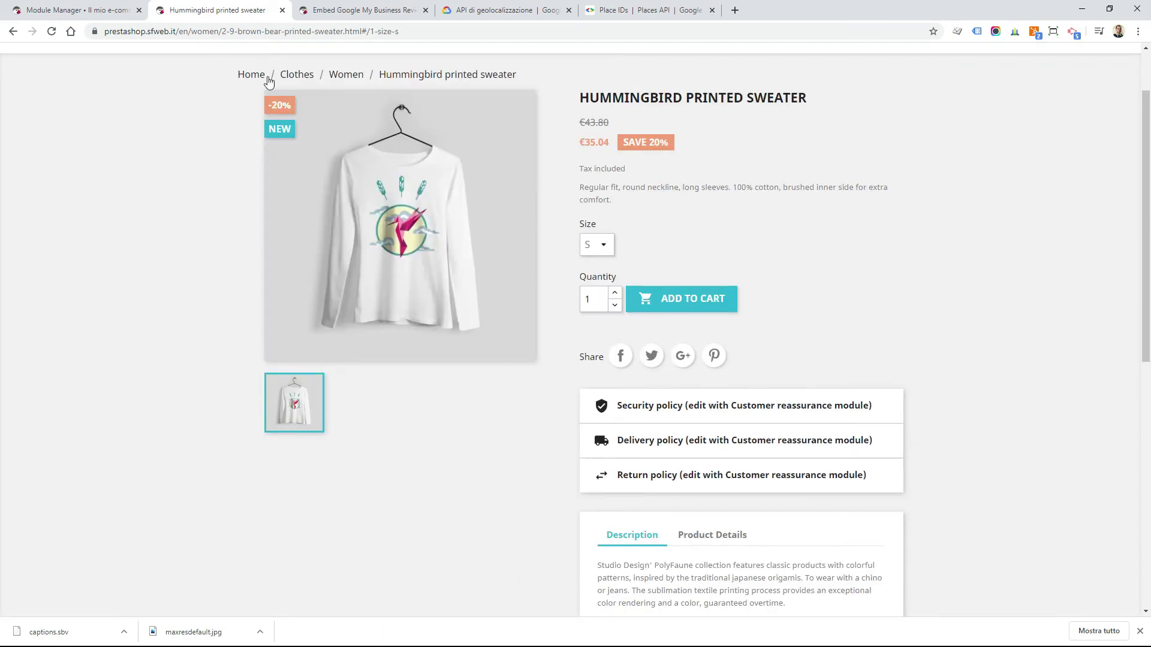
pyautogui.scroll(1, 269, 82)
pyautogui.click(386, 99)
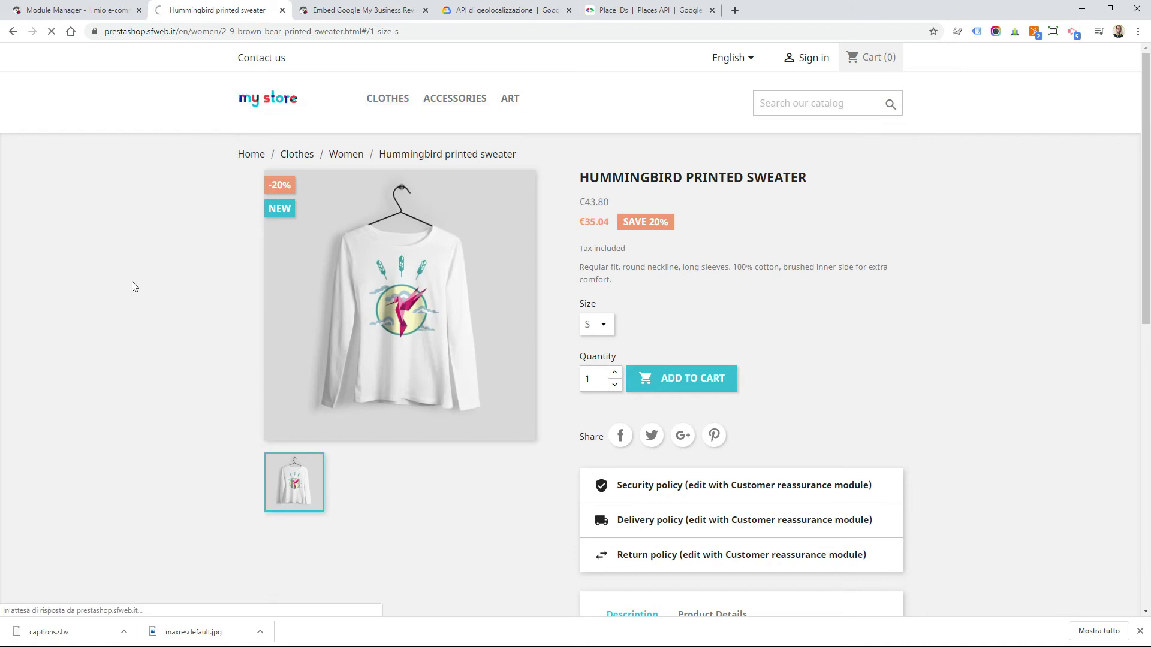
pyautogui.scroll(-10, 132, 242)
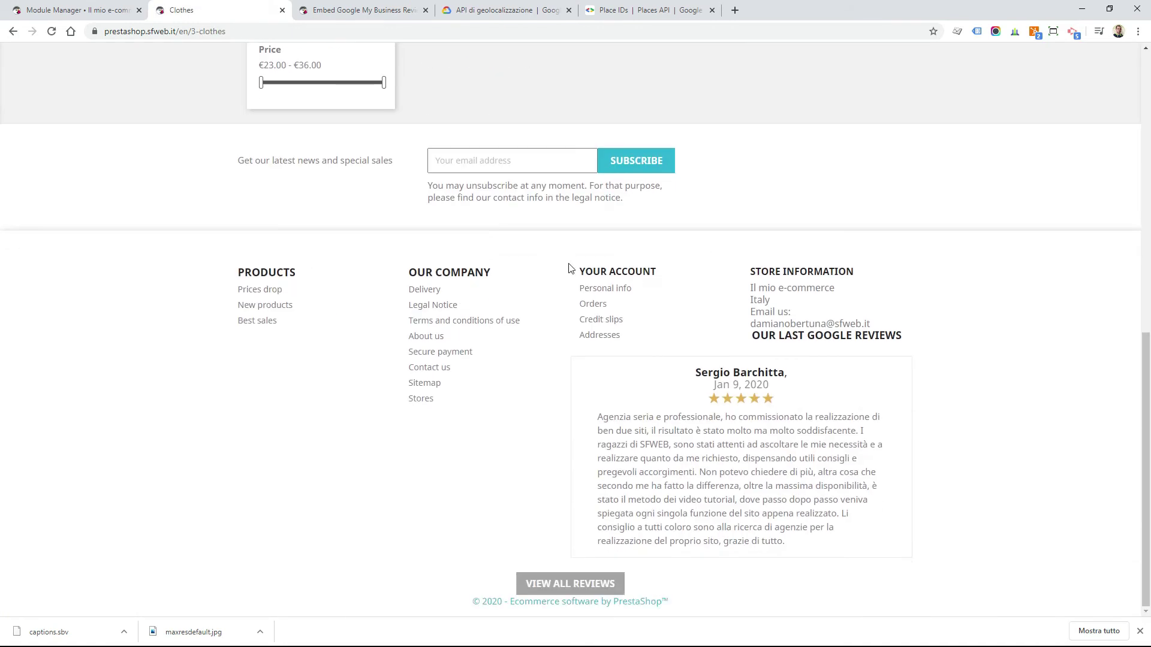
pyautogui.hotkey('alt', 'Left')
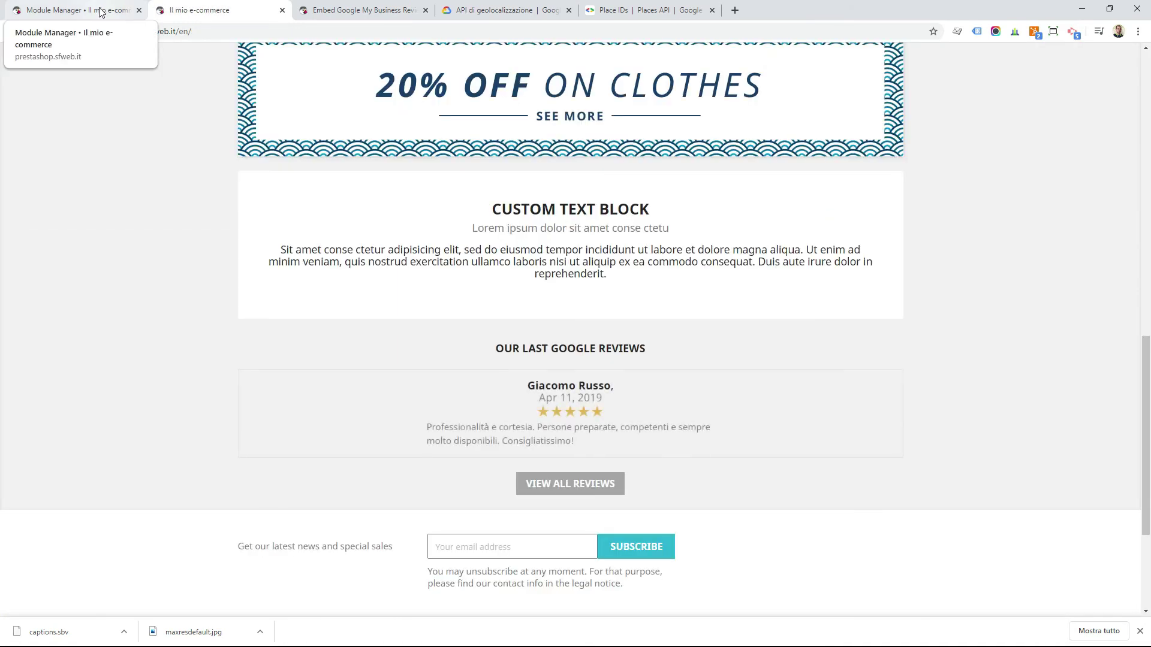
# Step: Set How to render reviews to 'Five at the same time' and save the module settings
pyautogui.click(100, 12)
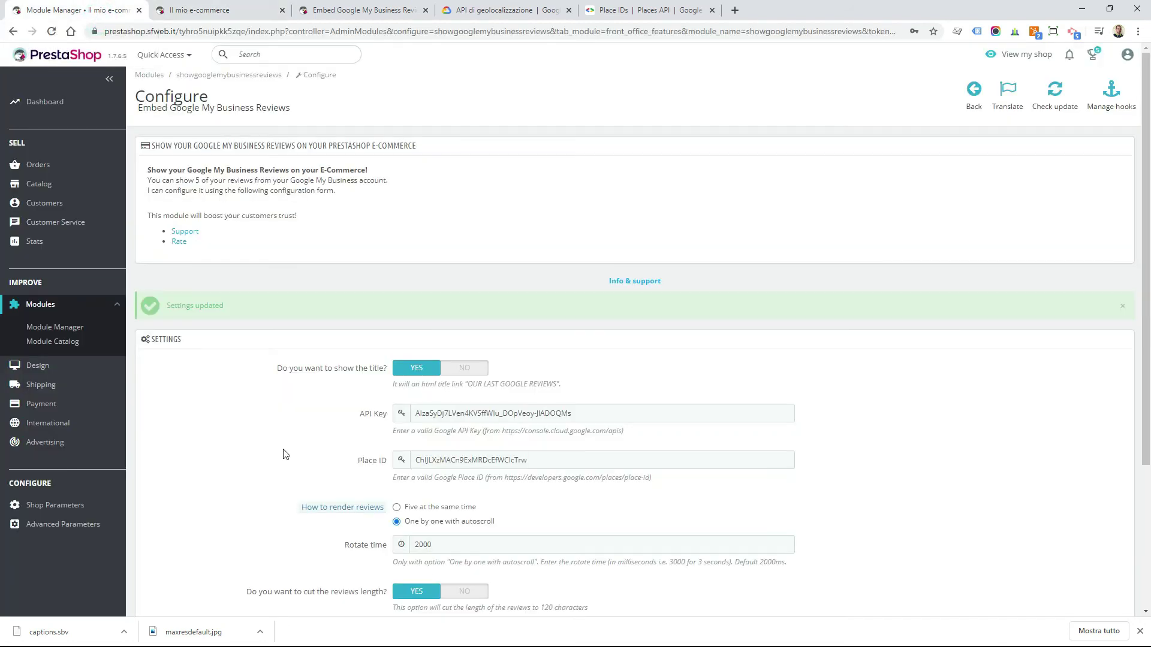
pyautogui.scroll(-3, 337, 371)
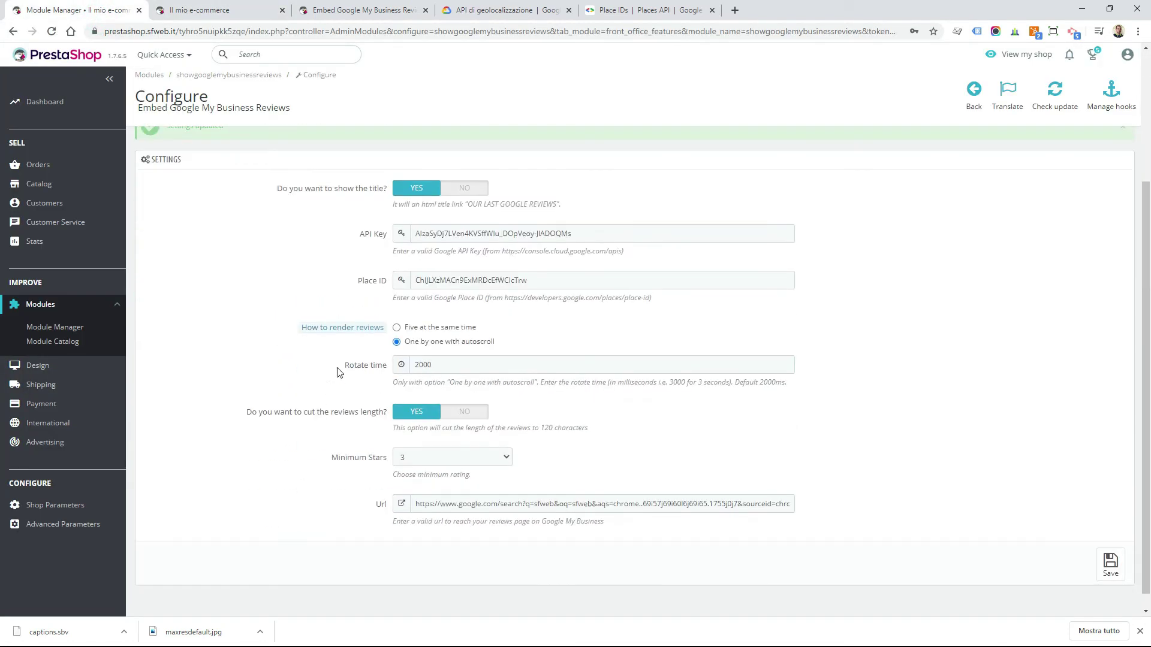
pyautogui.click(396, 327)
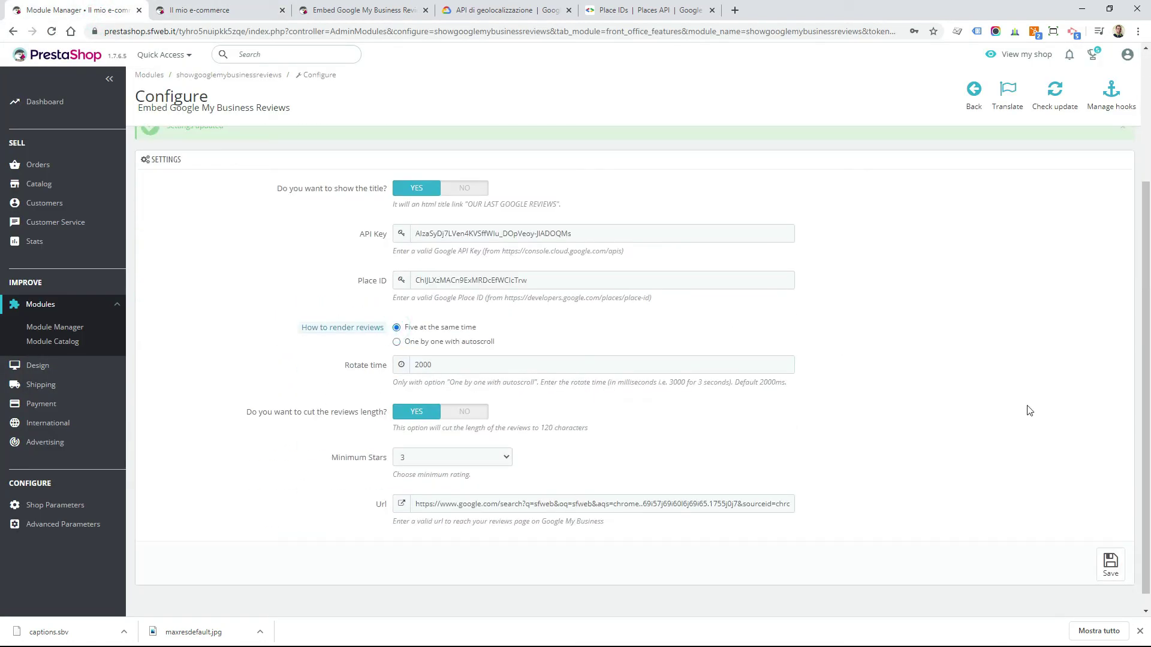
pyautogui.click(1111, 565)
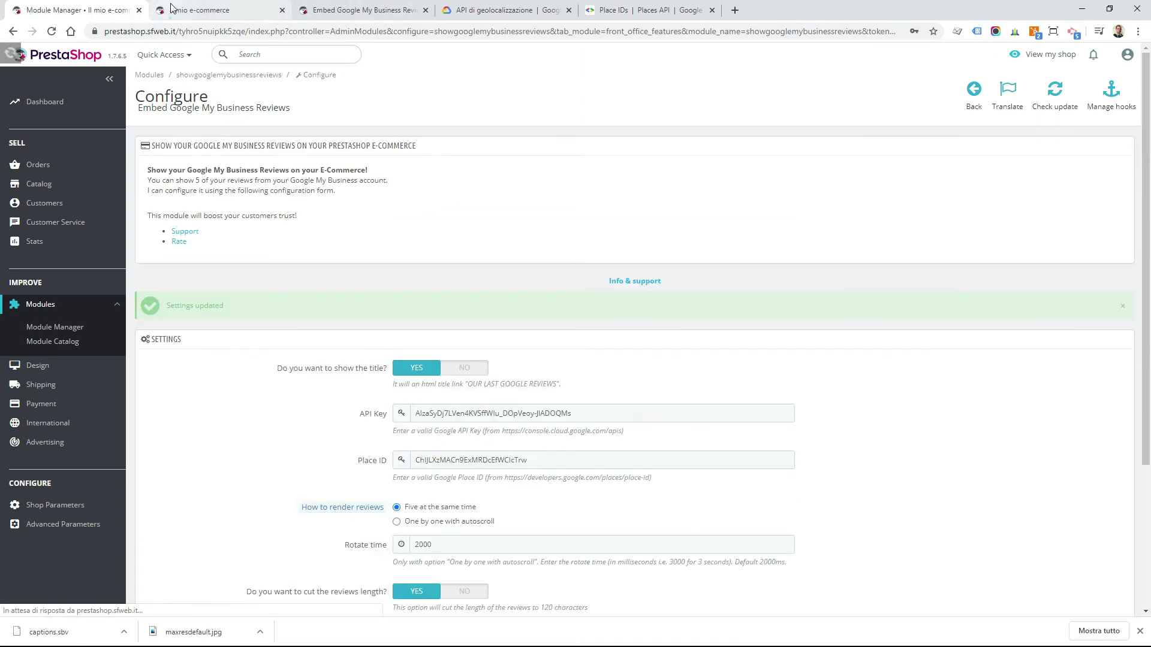
# Step: Reload the storefront home page and scroll to the five side-by-side reviews
pyautogui.click(162, 9)
pyautogui.rightClick(107, 306)
pyautogui.click(139, 341)
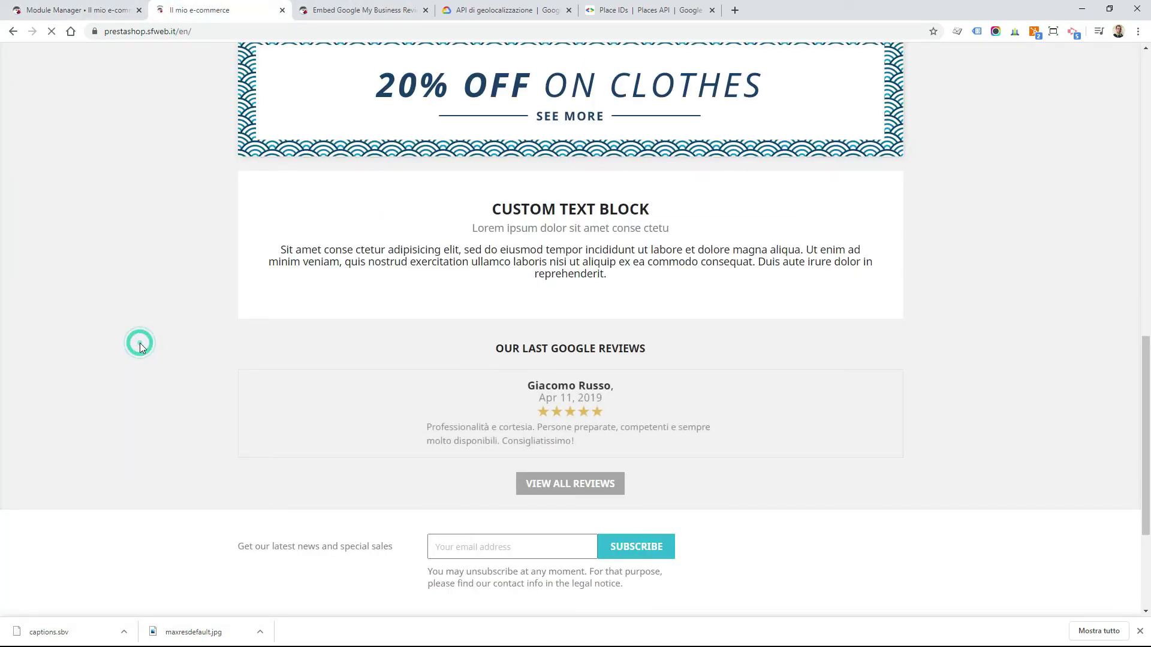
pyautogui.scroll(-4, 140, 343)
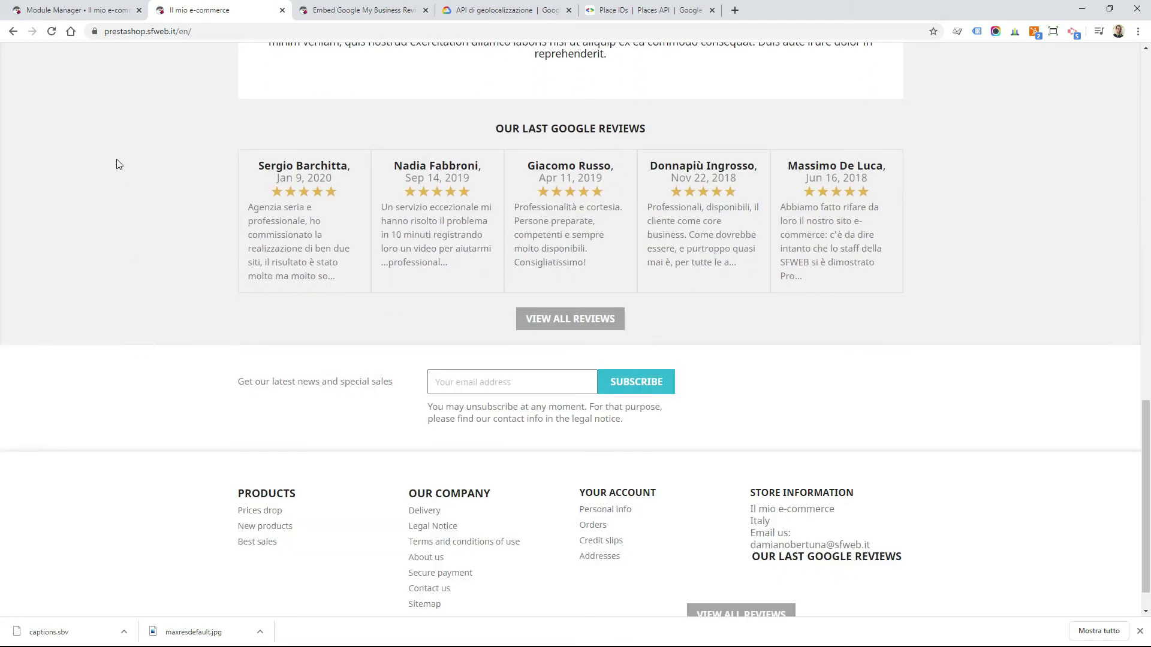
# Step: Render reviews 'One by one with autoscroll', set cut the reviews length to NO, and save
pyautogui.click(84, 9)
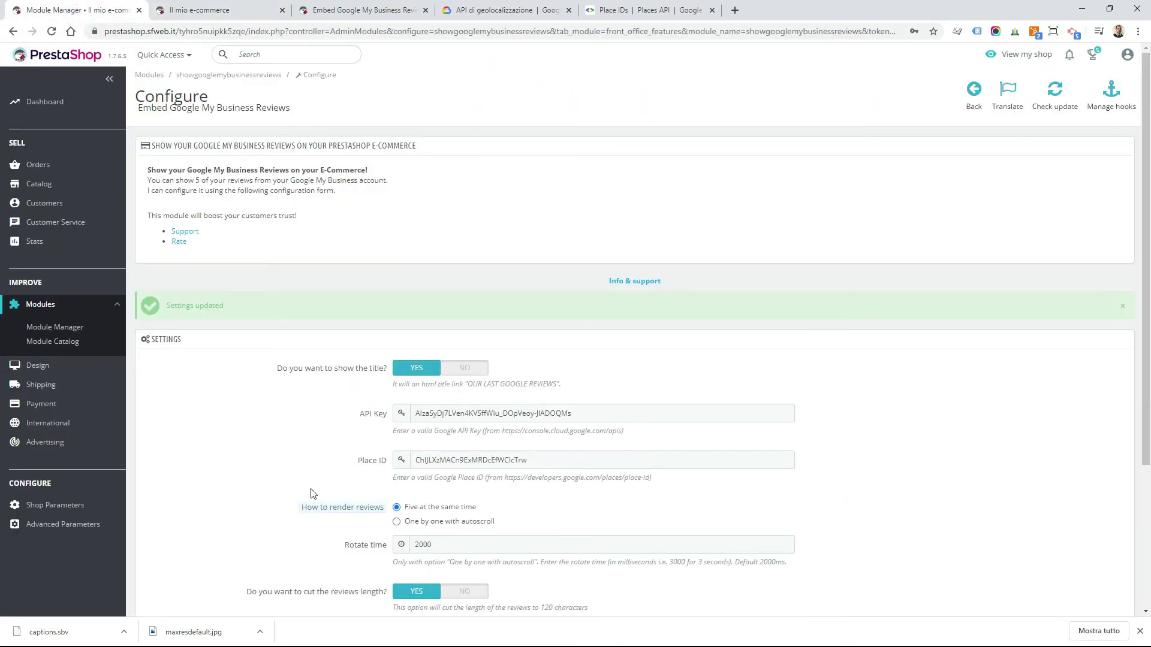
pyautogui.click(396, 523)
pyautogui.click(472, 592)
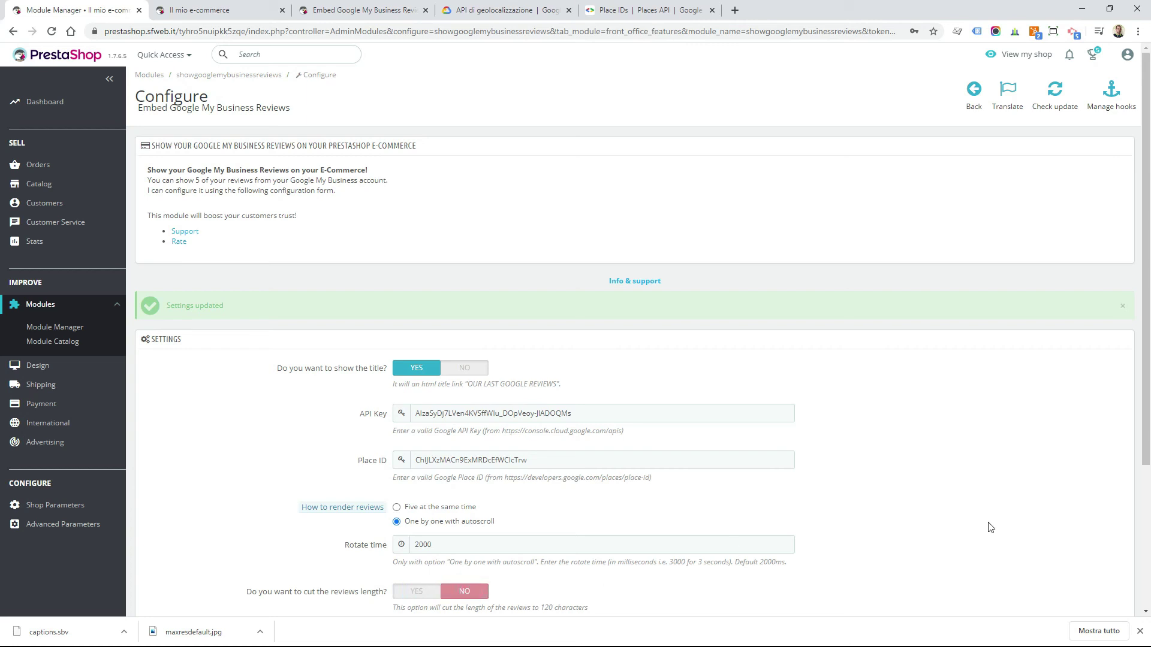
pyautogui.scroll(-3, 990, 525)
pyautogui.click(1106, 546)
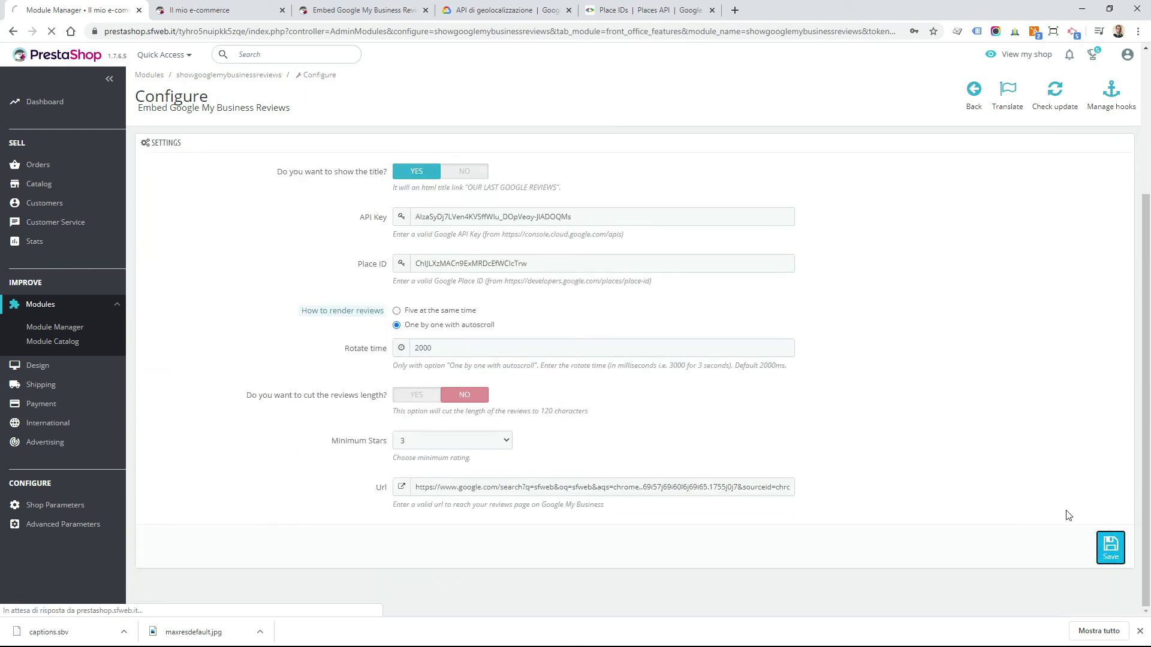
# Step: Reload the storefront to see the full-length rotating reviews
pyautogui.click(187, 7)
pyautogui.rightClick(134, 192)
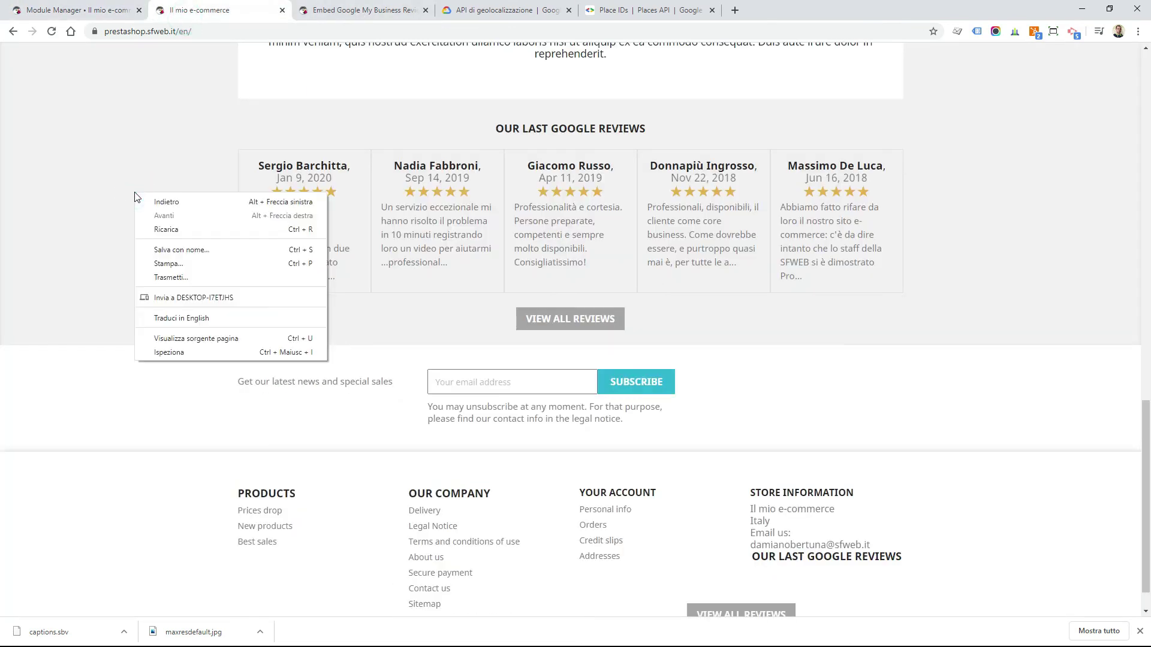
pyautogui.click(161, 230)
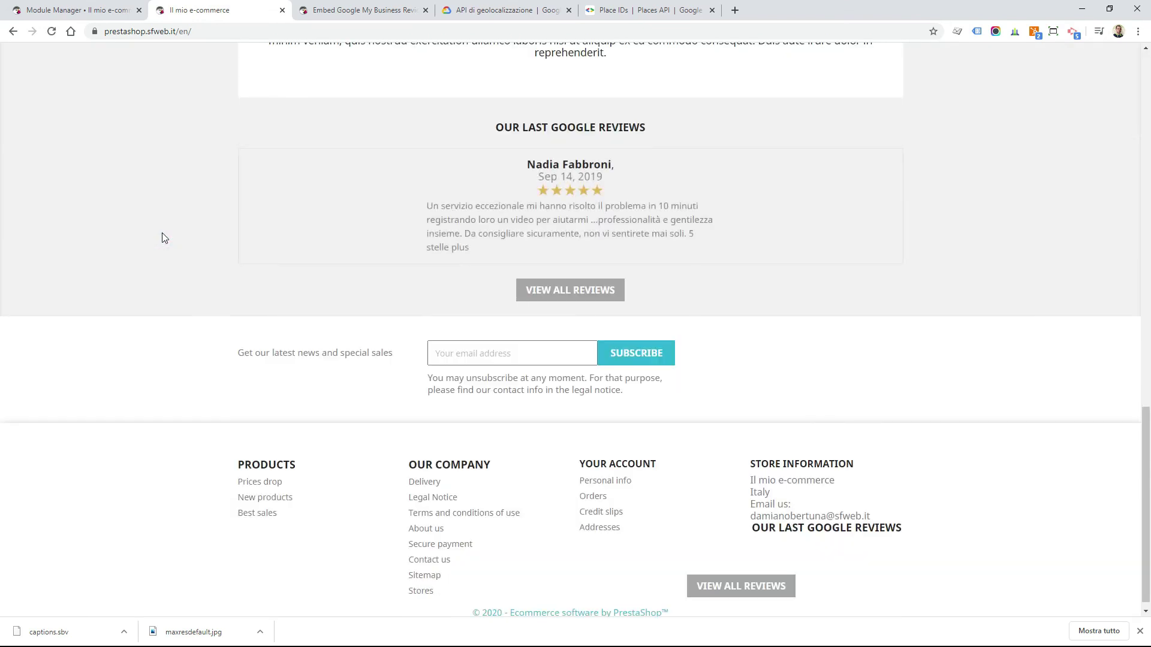
# Step: Return to the Embed Google My Business Reviews listing on addons.prestashop.com with Ctrl+Tab
pyautogui.hotkey('ctrl', 'Tab')
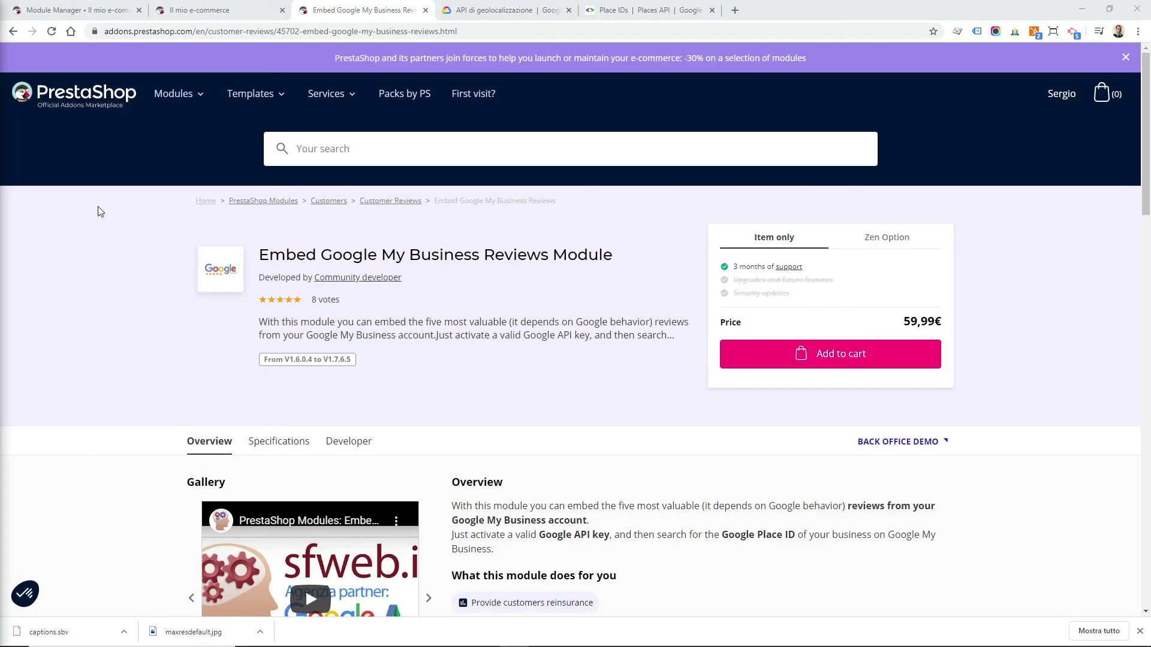